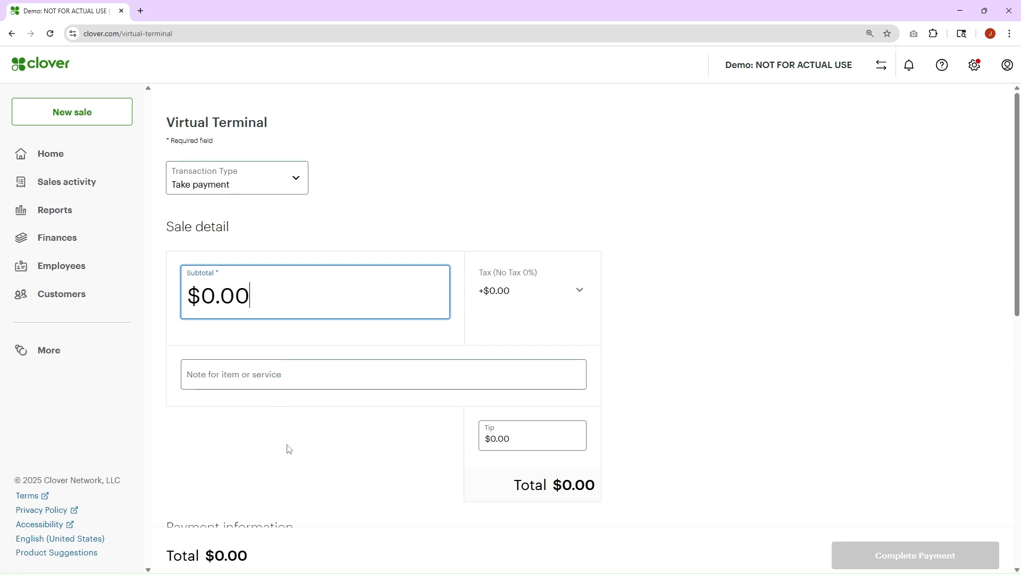
Set the transaction type to Invoice and enter a subtotal of $150.00
{"action": "left_click", "coordinate": [296, 182]}
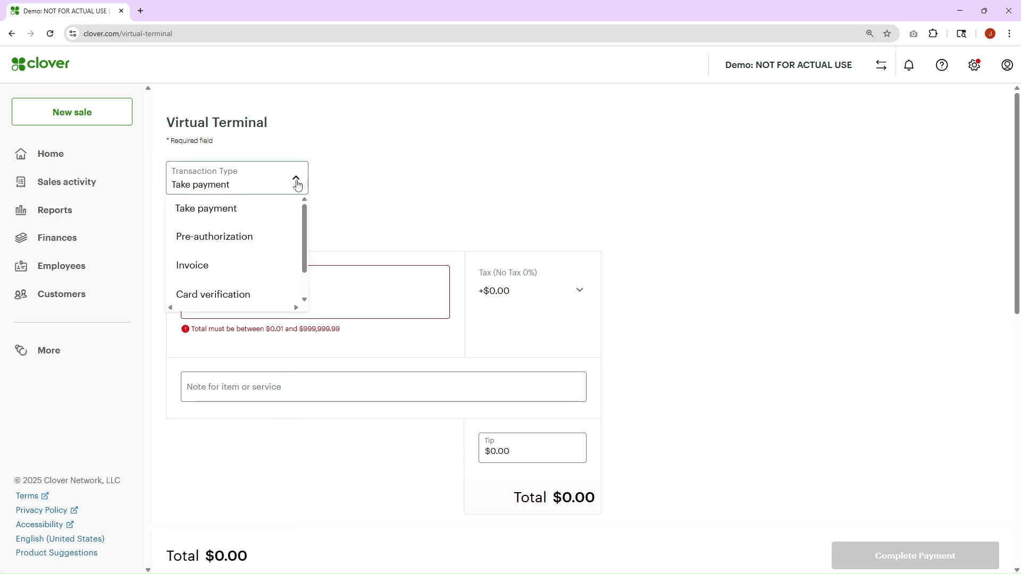
{"action": "left_click", "coordinate": [258, 266]}
{"action": "left_click", "coordinate": [275, 298]}
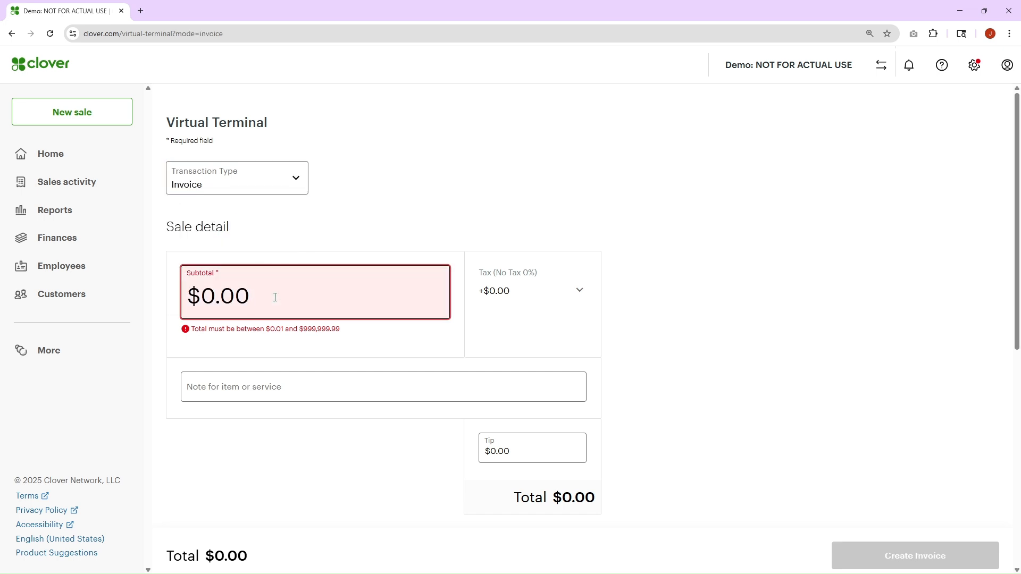
{"action": "type", "text": "15000"}
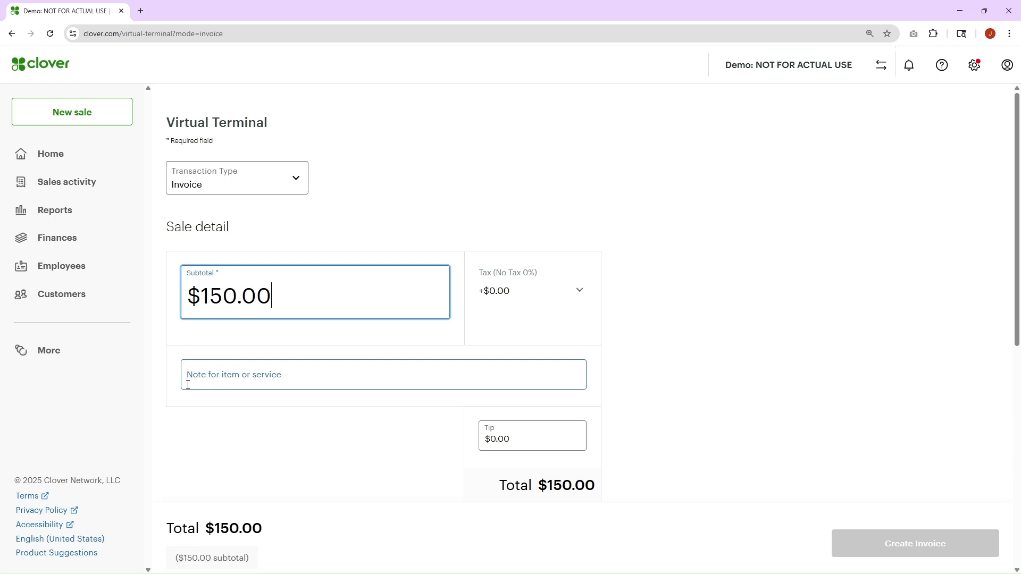
Enter the repair order number as the invoice's note for item or service
{"action": "left_click", "coordinate": [299, 377]}
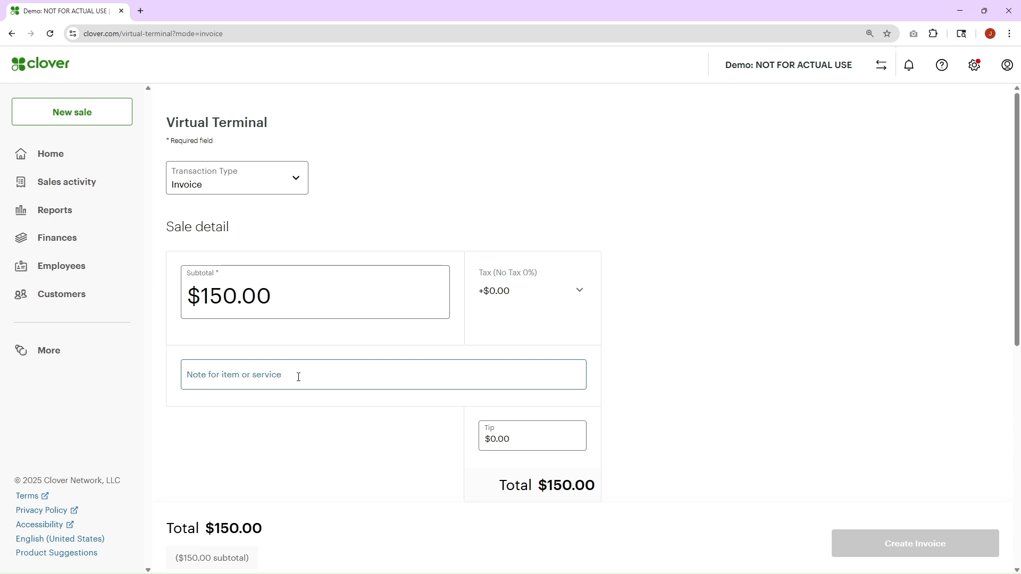
{"action": "left_click", "coordinate": [299, 378]}
{"action": "type", "text": "RO# 8675309"}
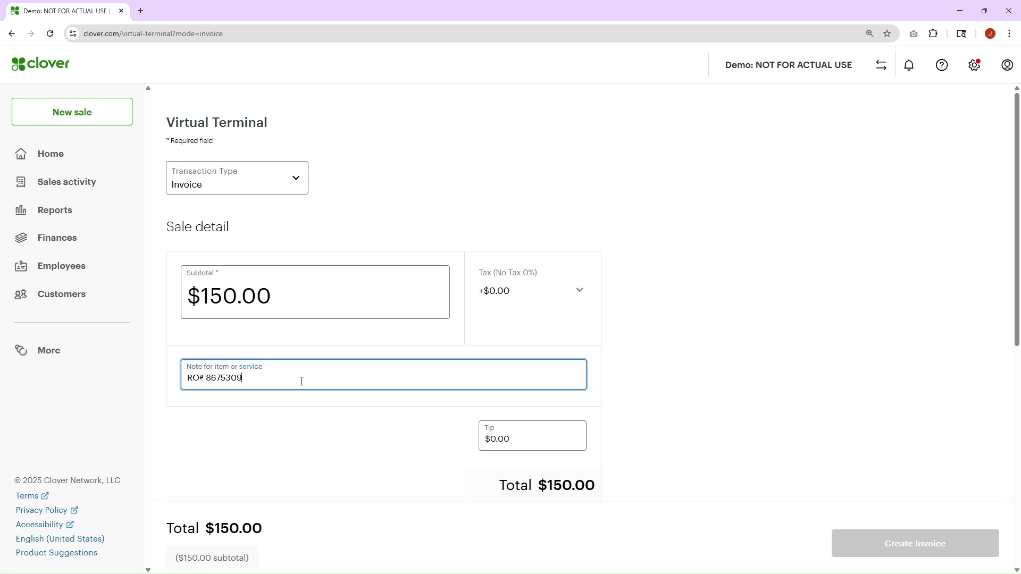
Add a new customer to the invoice with first name, last name and e-mail address, and save it
{"action": "scroll", "coordinate": [302, 381], "scroll_direction": "down", "scroll_amount": 7}
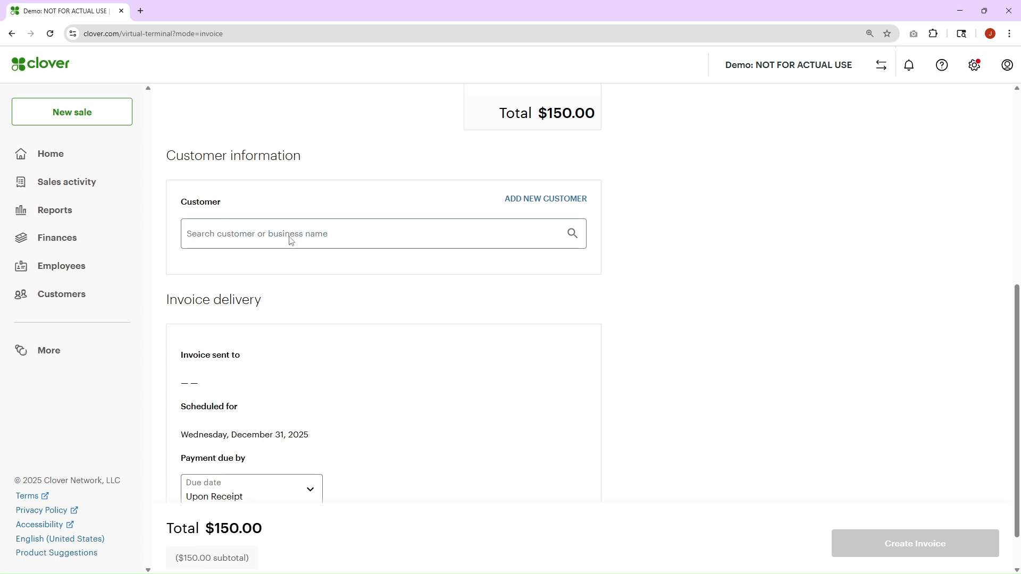
{"action": "left_click", "coordinate": [536, 206]}
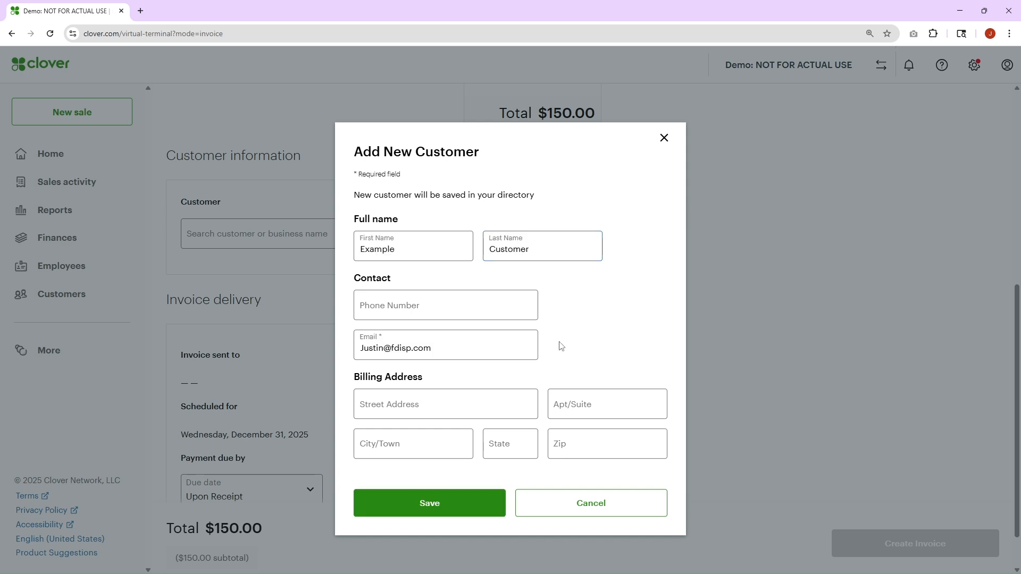
{"action": "left_click", "coordinate": [433, 503]}
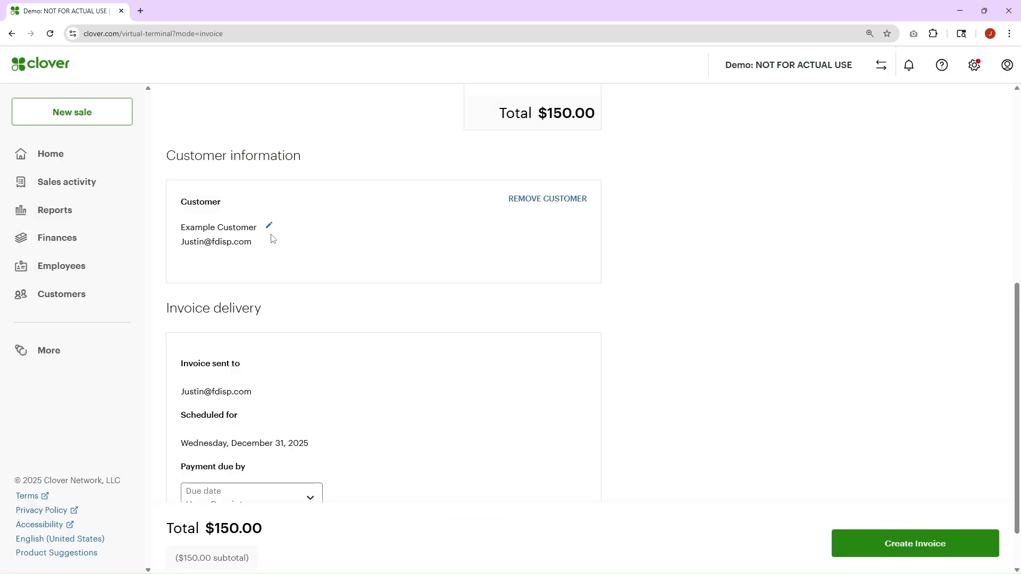
Create the invoice with payment due upon receipt and close its confirmation
{"action": "scroll", "coordinate": [235, 266], "scroll_direction": "down", "scroll_amount": 1}
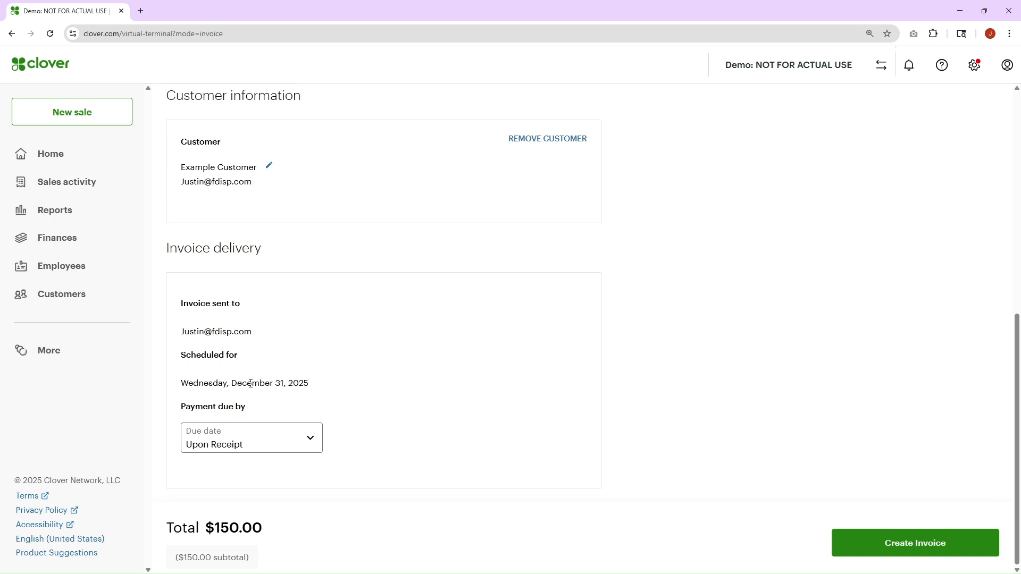
{"action": "left_click", "coordinate": [274, 446]}
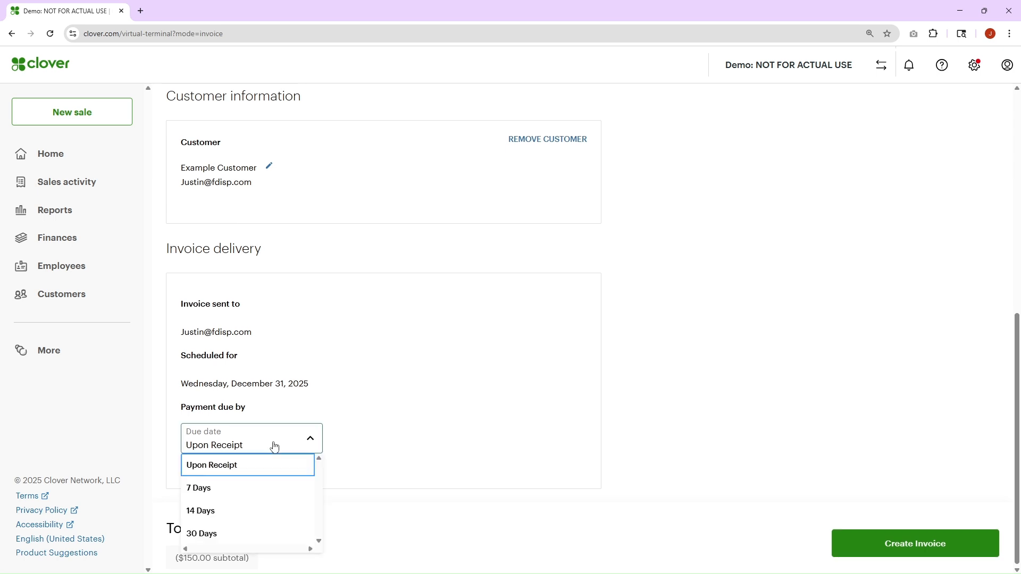
{"action": "left_click", "coordinate": [363, 443]}
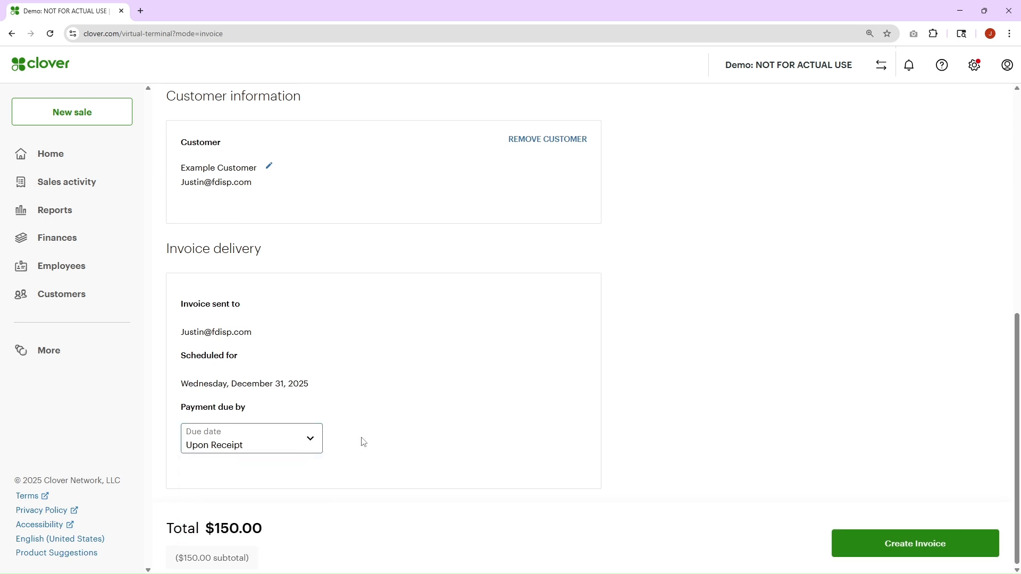
{"action": "left_click", "coordinate": [905, 542]}
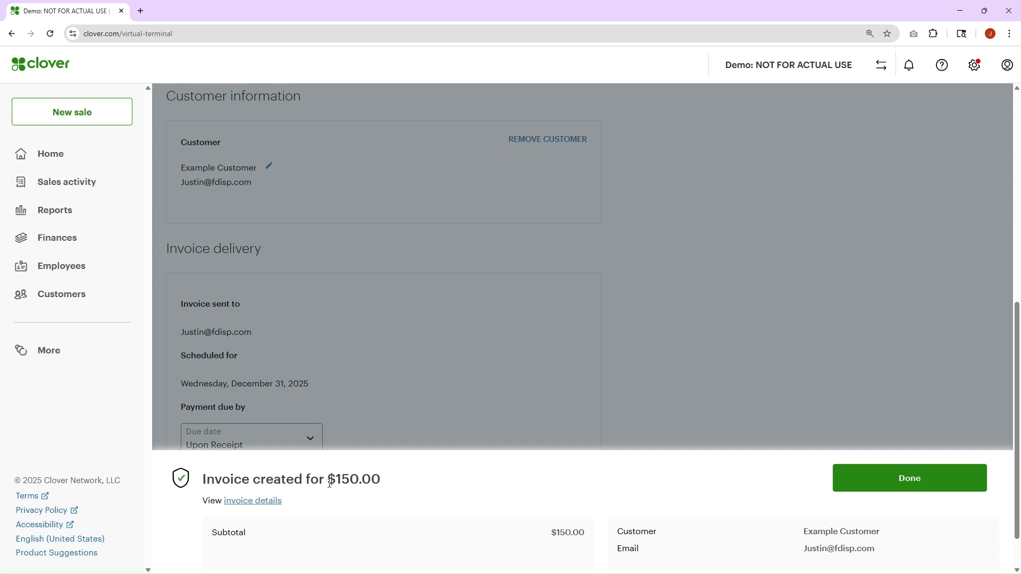
{"action": "left_click", "coordinate": [907, 482]}
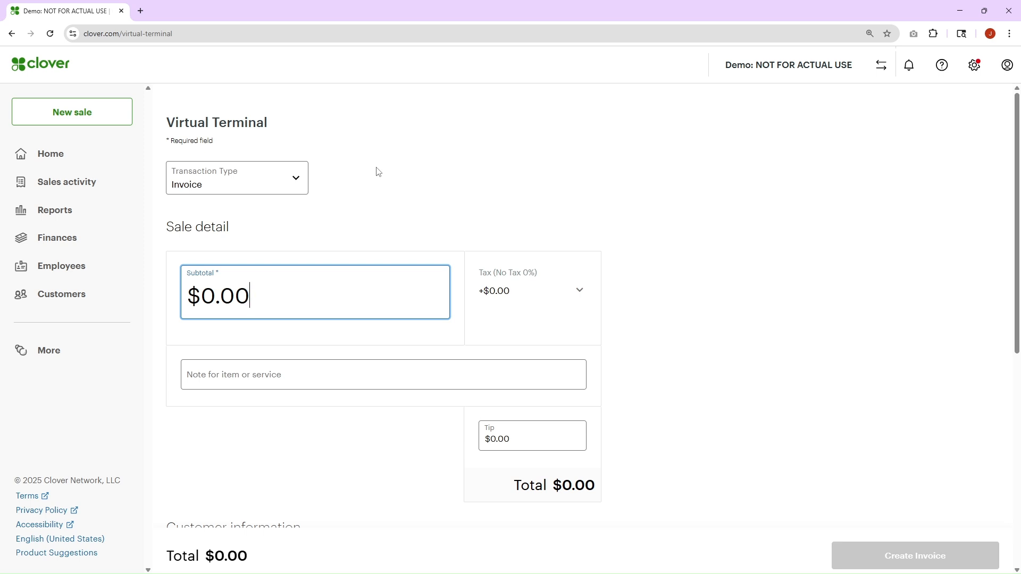
Go to the Invoices list under Sales activity and check the actions offered for the pending $150.00 invoice
{"action": "left_click", "coordinate": [105, 186]}
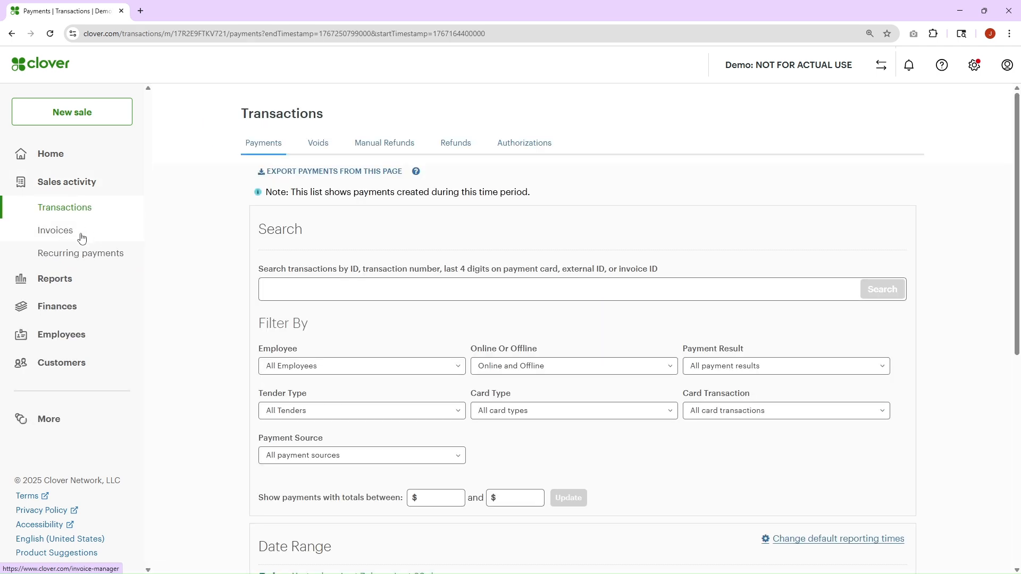
{"action": "left_click", "coordinate": [83, 236]}
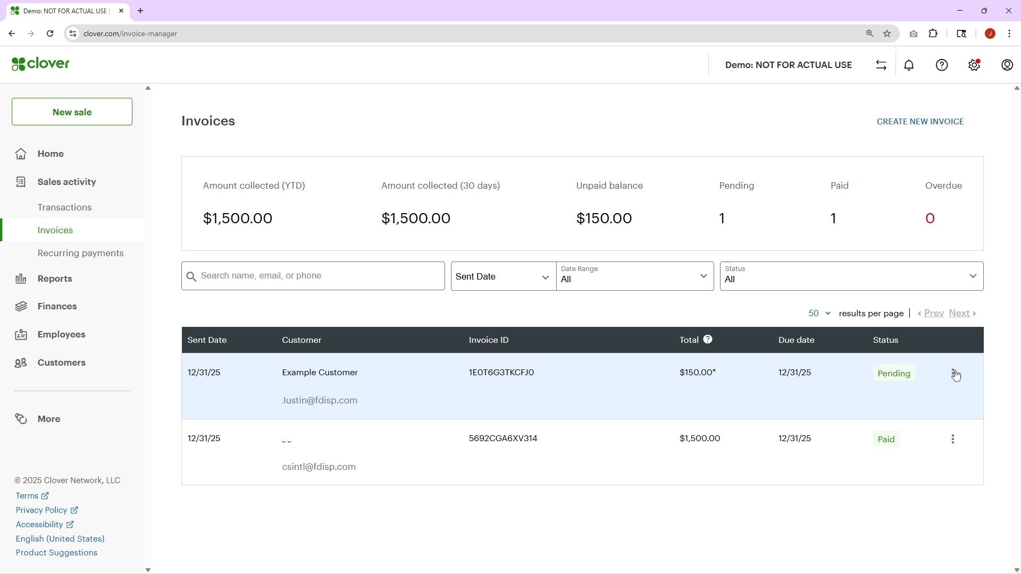
{"action": "left_click", "coordinate": [955, 377]}
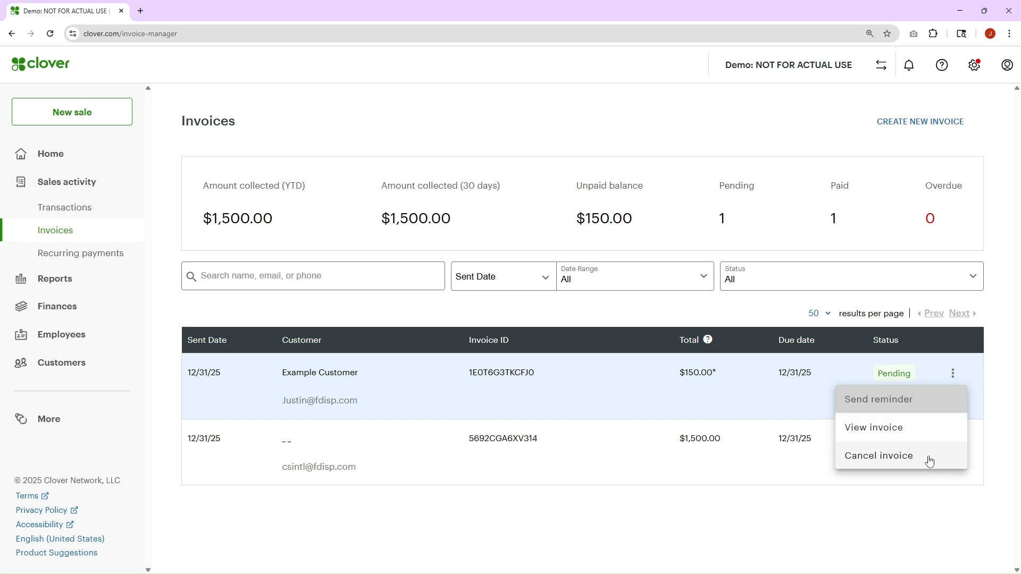
{"action": "left_click", "coordinate": [853, 395]}
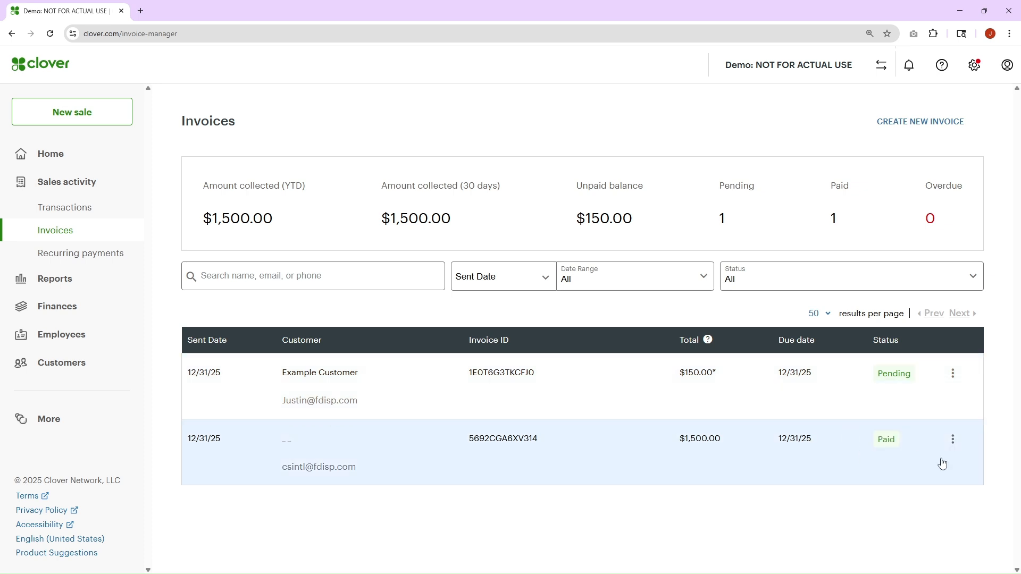
View the paid $1,500.00 invoice and examine its customer information and sale summary
{"action": "left_click", "coordinate": [954, 440]}
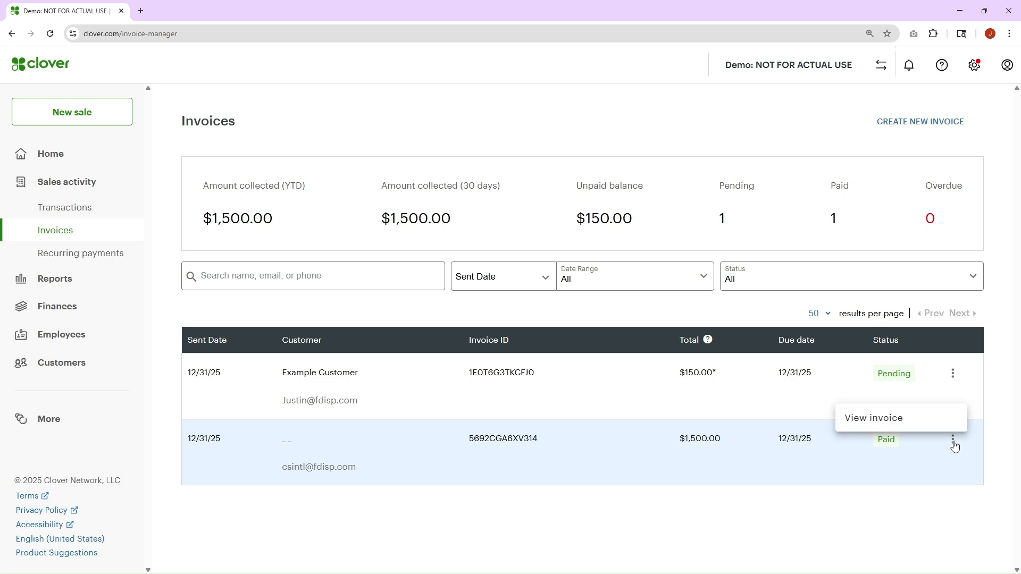
{"action": "left_click", "coordinate": [914, 423]}
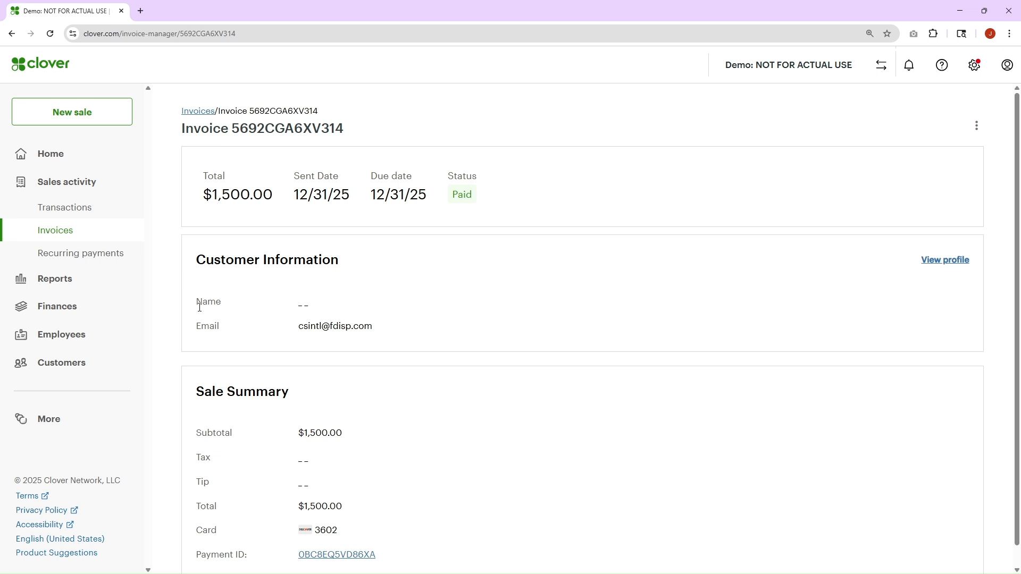
{"action": "scroll", "coordinate": [516, 378], "scroll_direction": "down", "scroll_amount": 1}
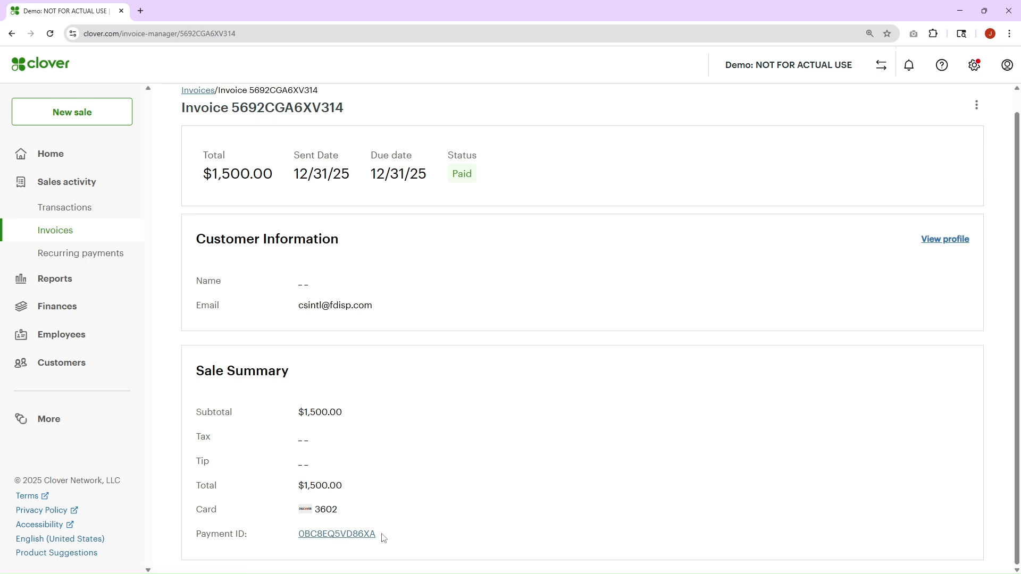
Examine the details of the payment linked to the invoice, and review today's payments in the Transactions list
{"action": "left_click", "coordinate": [343, 535]}
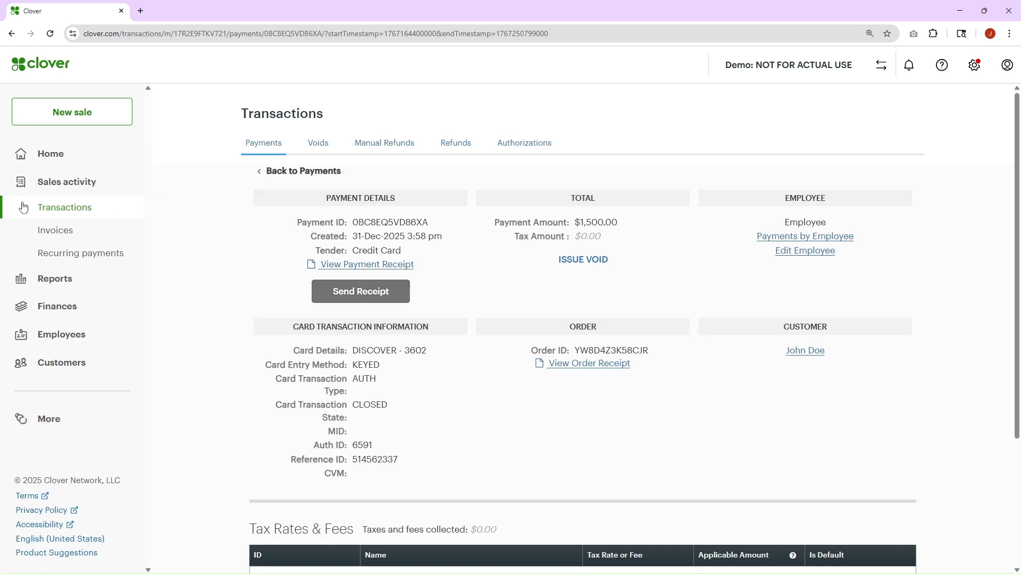
{"action": "scroll", "coordinate": [237, 285], "scroll_direction": "down", "scroll_amount": 3}
{"action": "scroll", "coordinate": [257, 316], "scroll_direction": "up", "scroll_amount": 3}
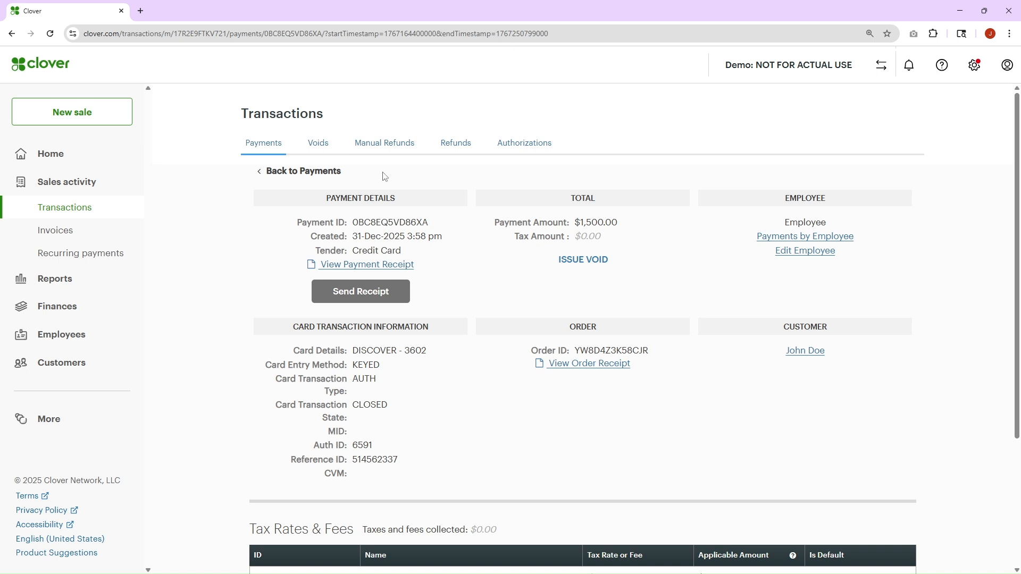
{"action": "left_click", "coordinate": [97, 216]}
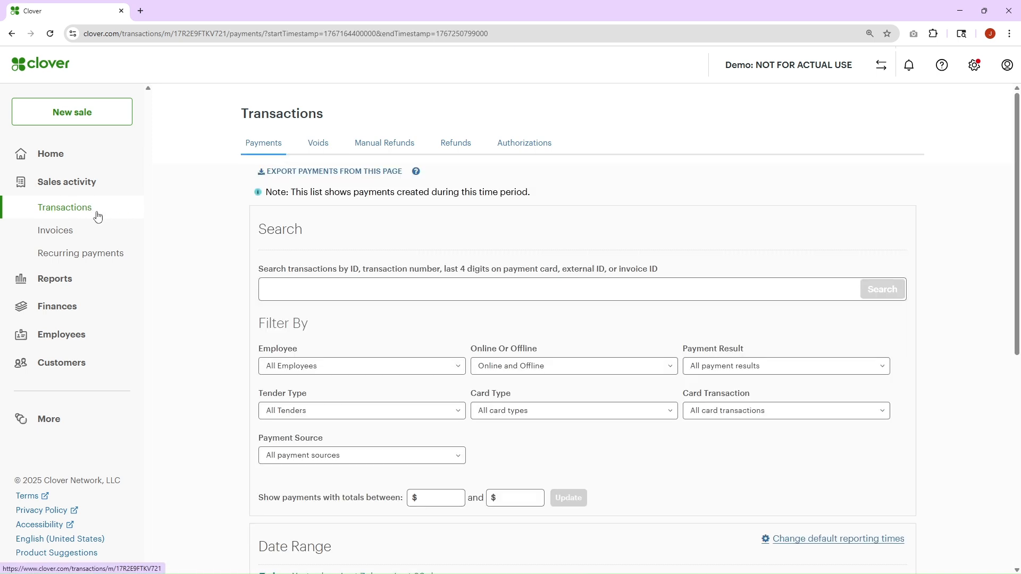
{"action": "scroll", "coordinate": [232, 239], "scroll_direction": "down", "scroll_amount": 7}
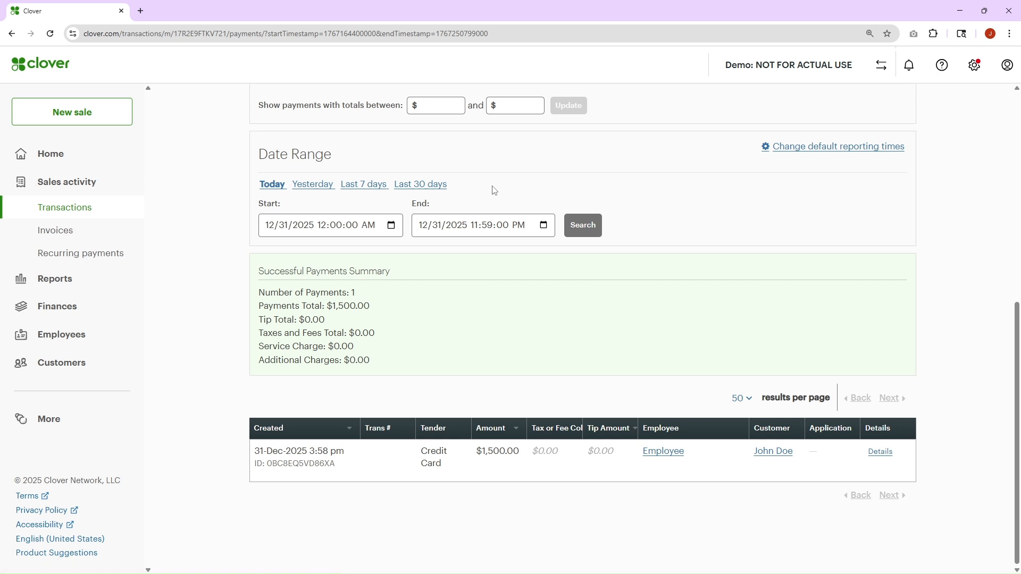
Go to Closeout under Finances and examine the status of the current batch of standard transactions
{"action": "left_click", "coordinate": [82, 314]}
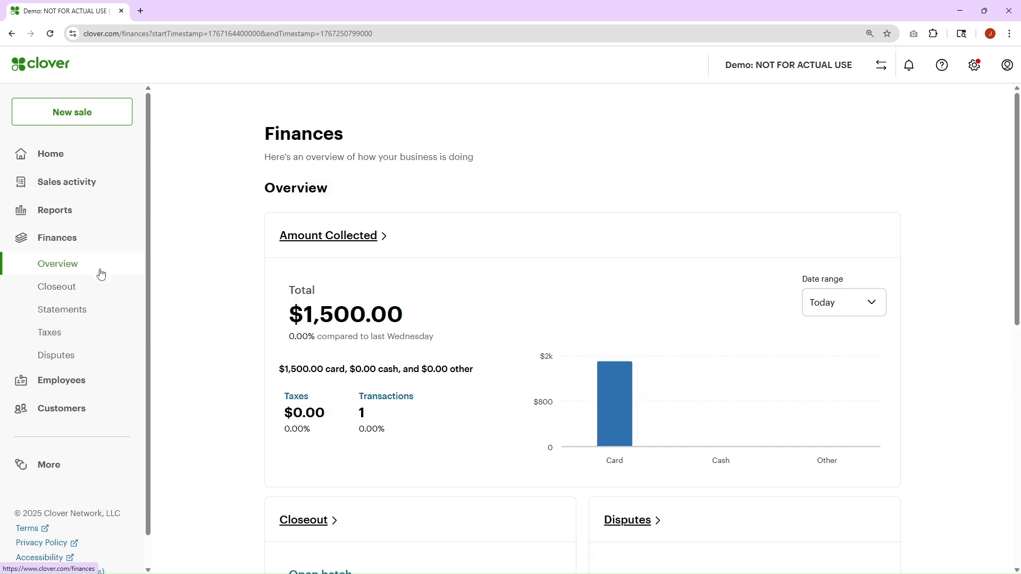
{"action": "left_click", "coordinate": [79, 290]}
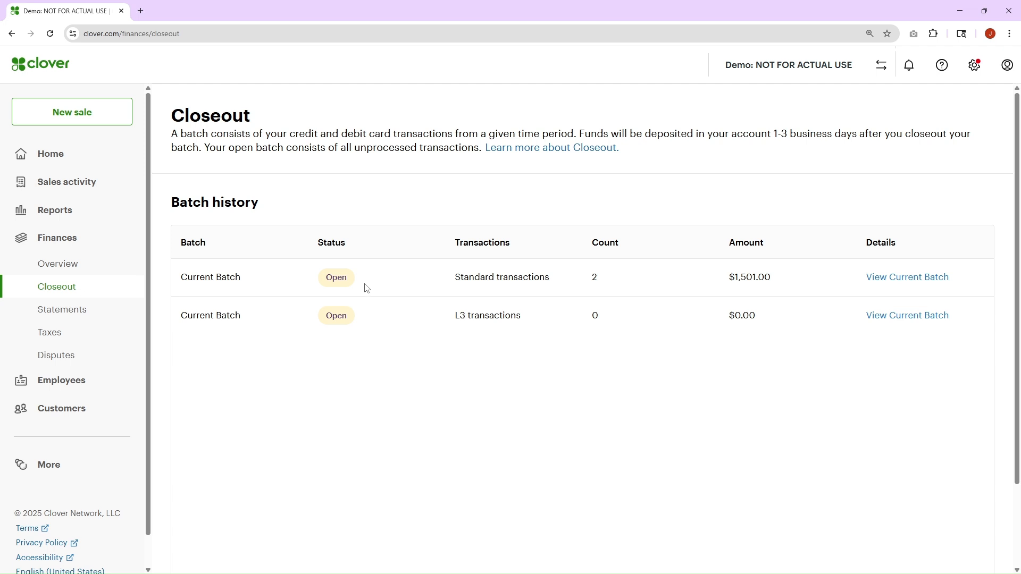
{"action": "double_click", "coordinate": [331, 279]}
{"action": "left_click", "coordinate": [380, 286]}
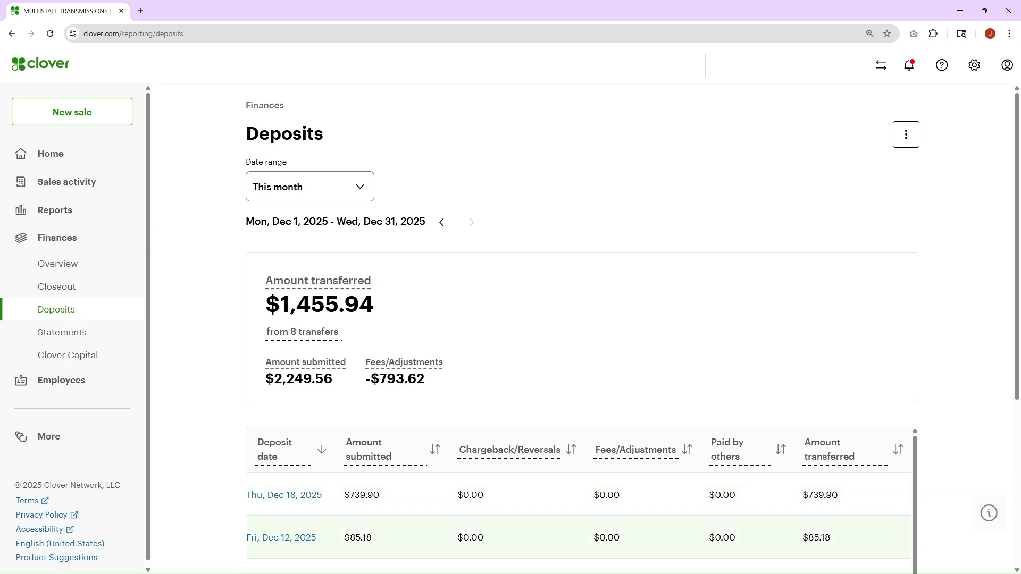
Check the explanation of Amount transferred on the Deposits page and return to the Home dashboard
{"action": "mouse_move", "coordinate": [251, 283]}
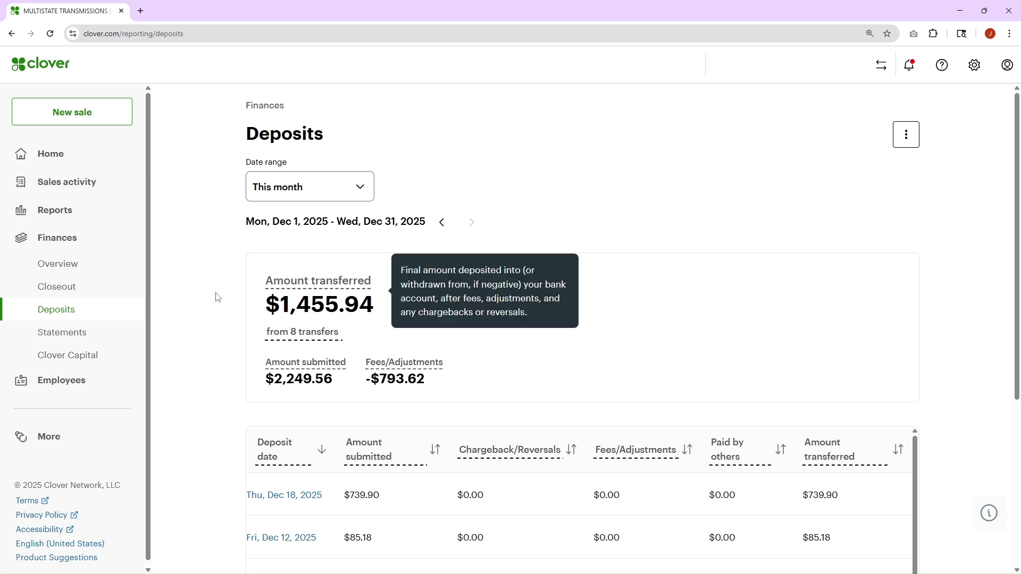
{"action": "left_click", "coordinate": [78, 156]}
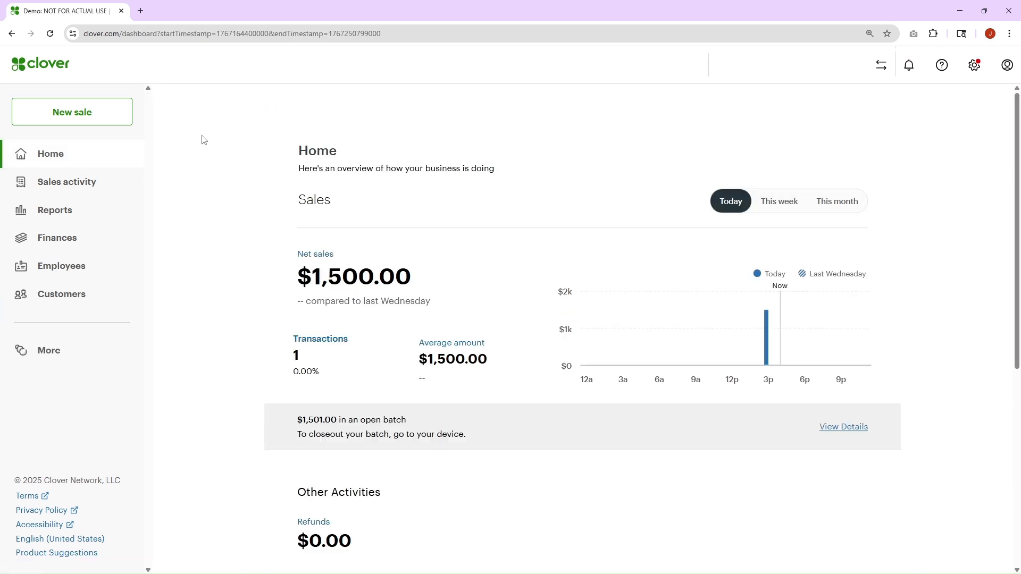